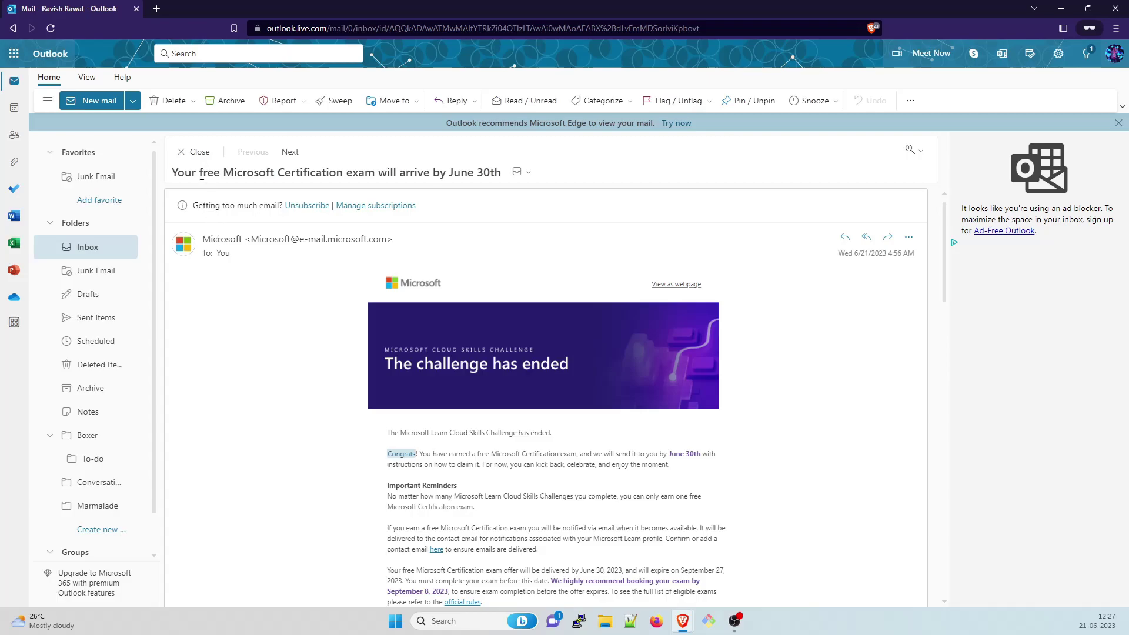
drag(199, 172, 497, 174)
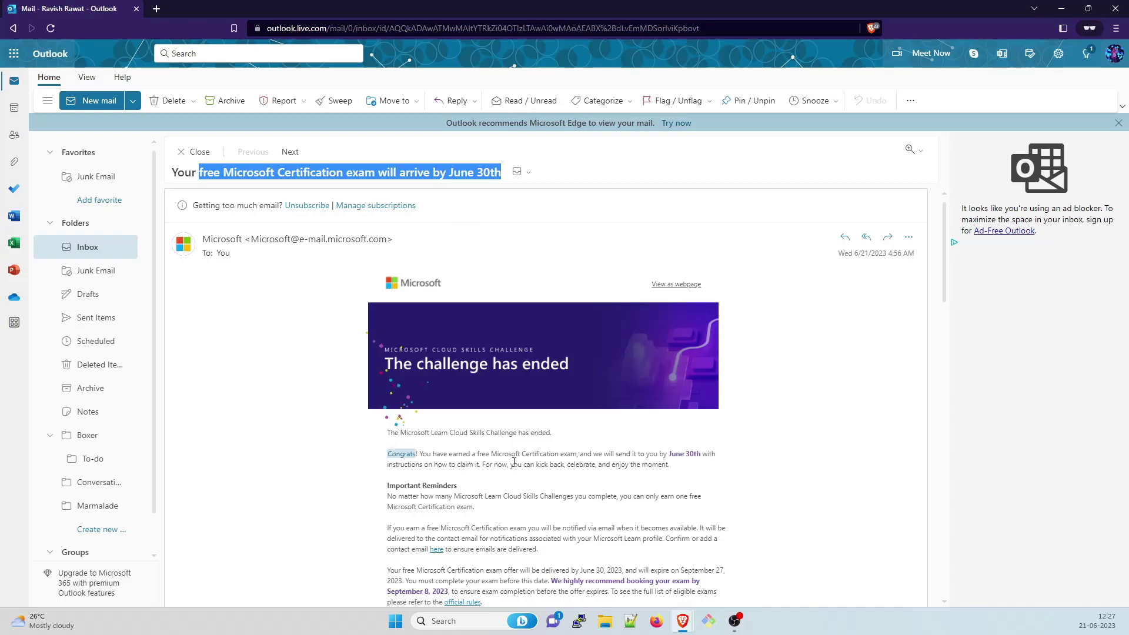
scroll(459, 408, down, 2)
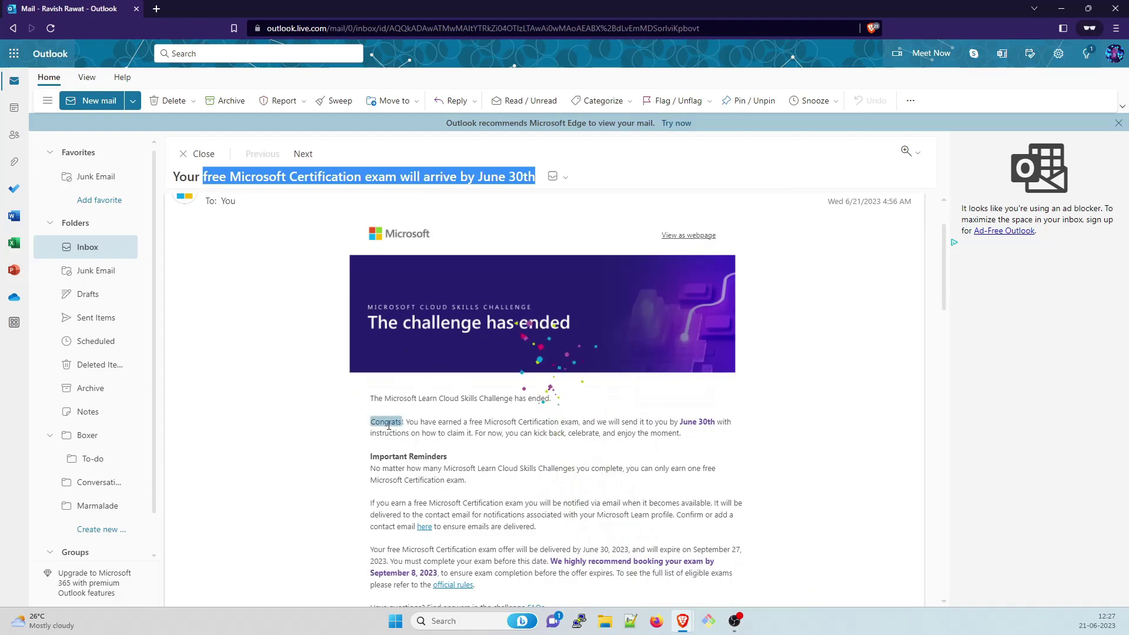
scroll(343, 426, down, 1)
scroll(343, 426, down, 1)
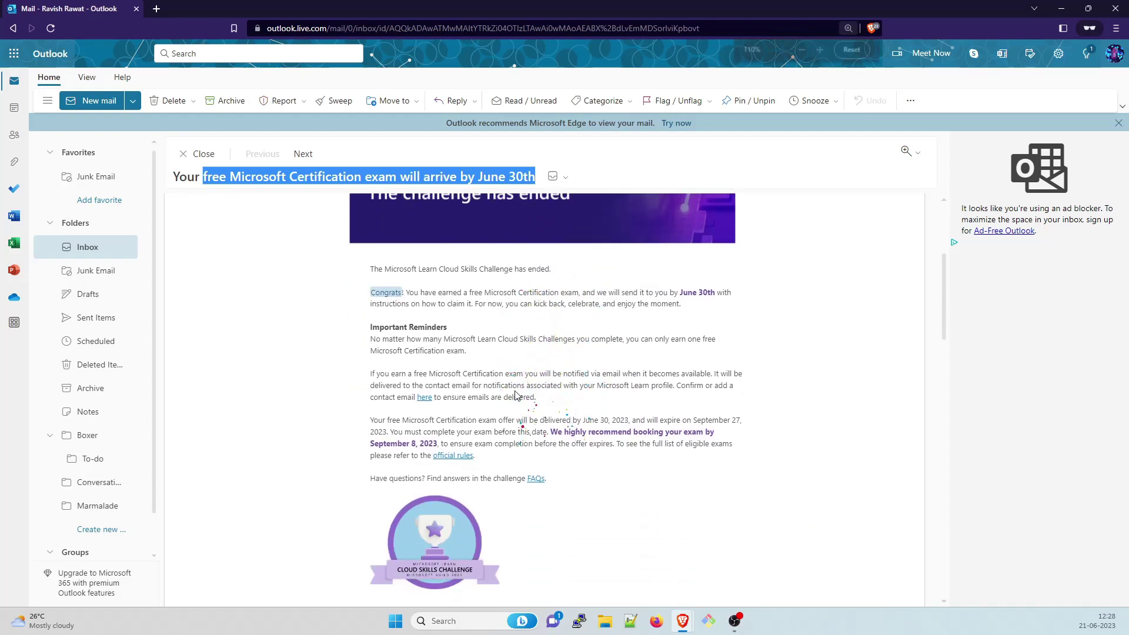
key(ctrl+plus)
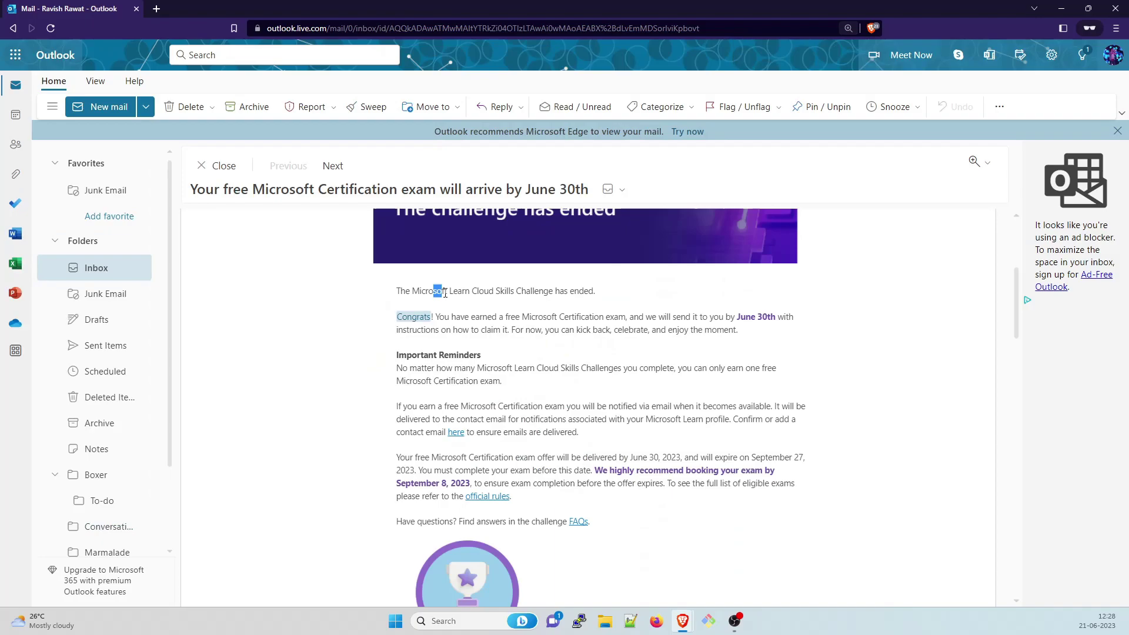
drag(434, 291, 591, 291)
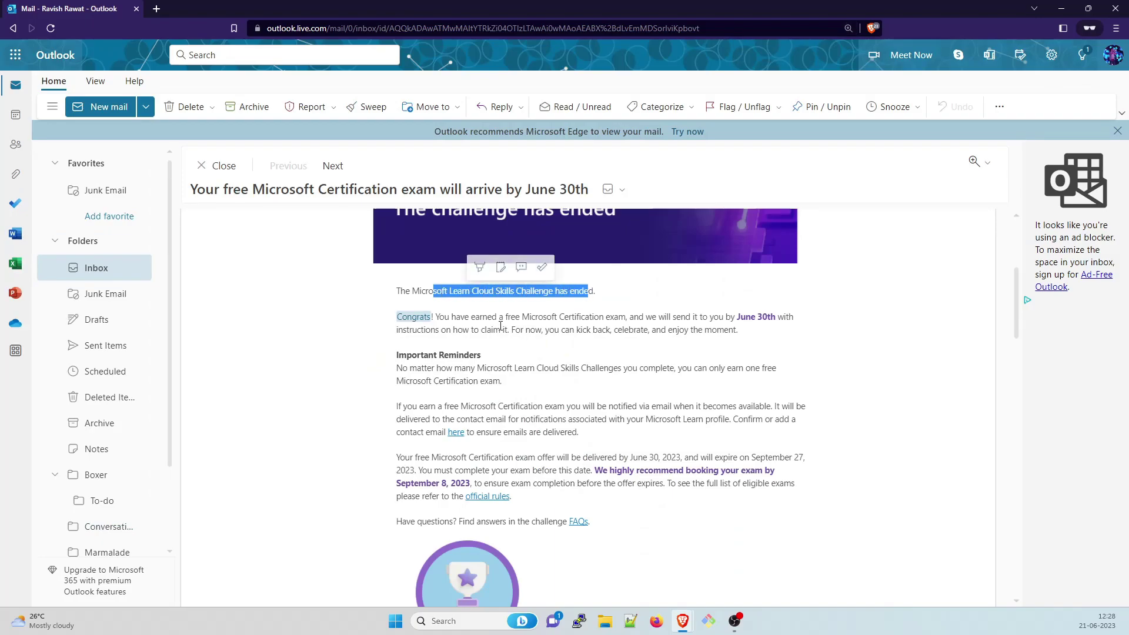
drag(493, 317, 642, 316)
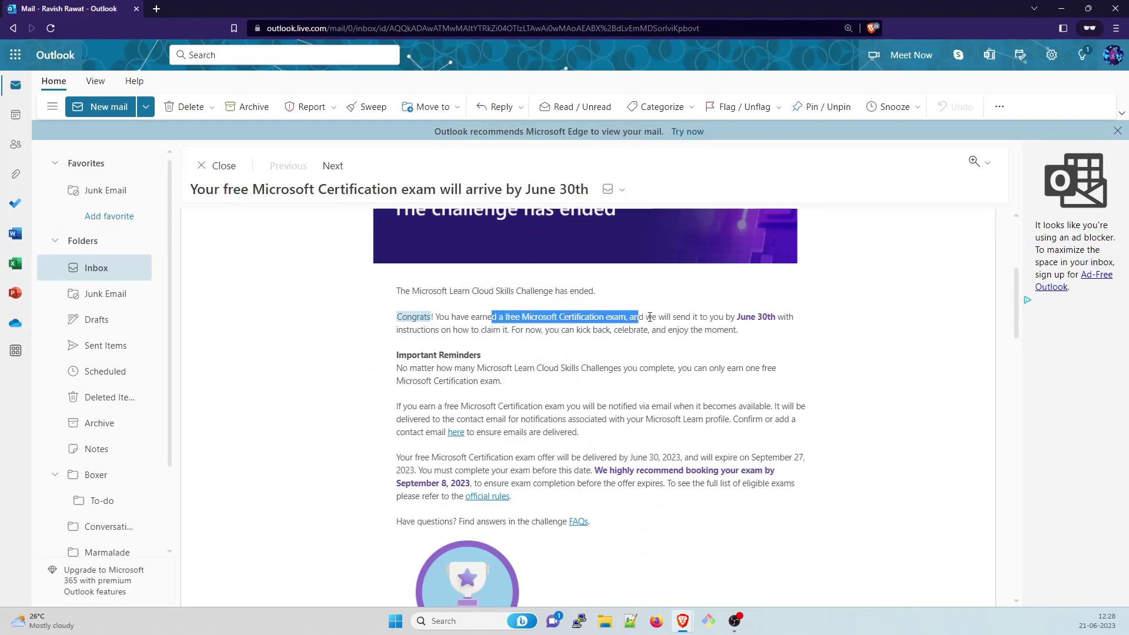
click(711, 316)
drag(737, 317, 794, 317)
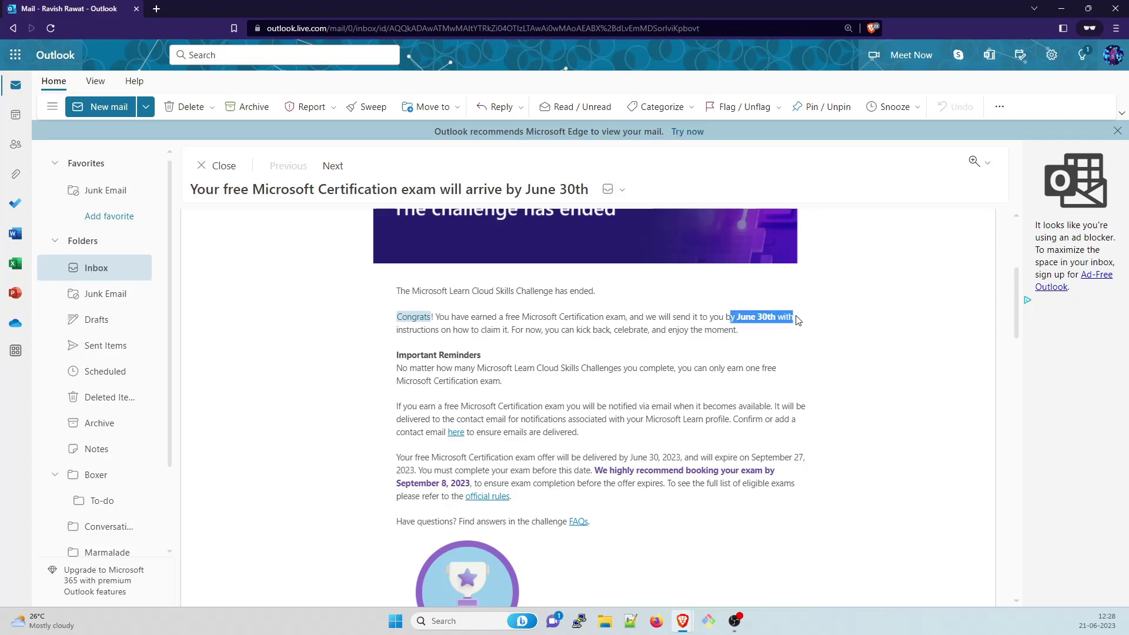
click(757, 344)
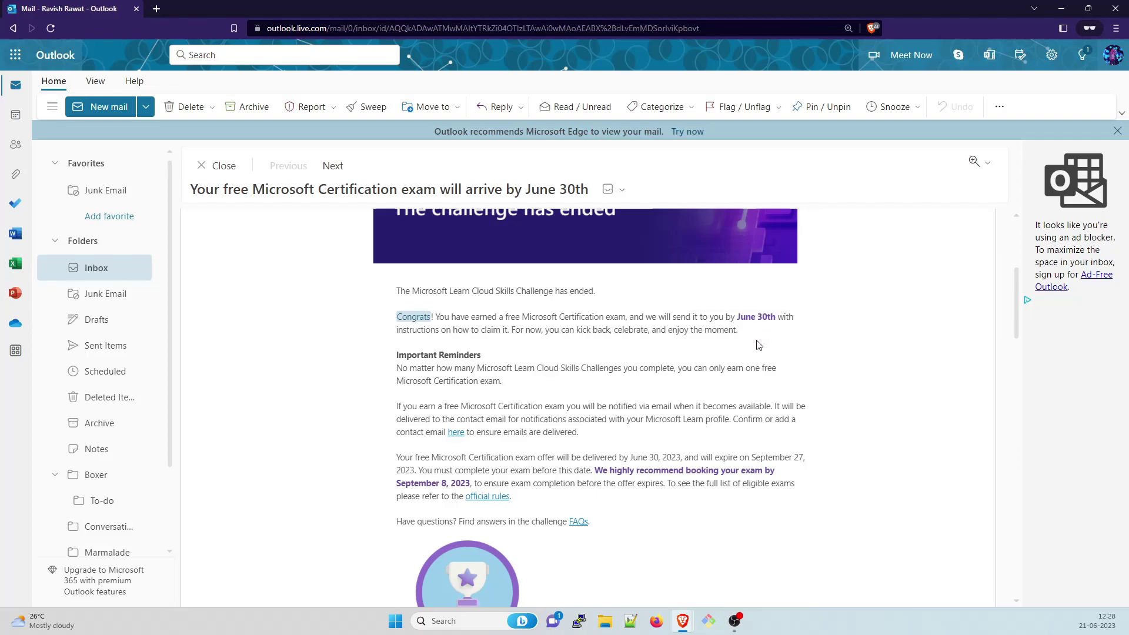
mouse_move(411, 355)
mouse_down()
mouse_move(485, 355)
mouse_move(517, 368)
mouse_up()
click(468, 377)
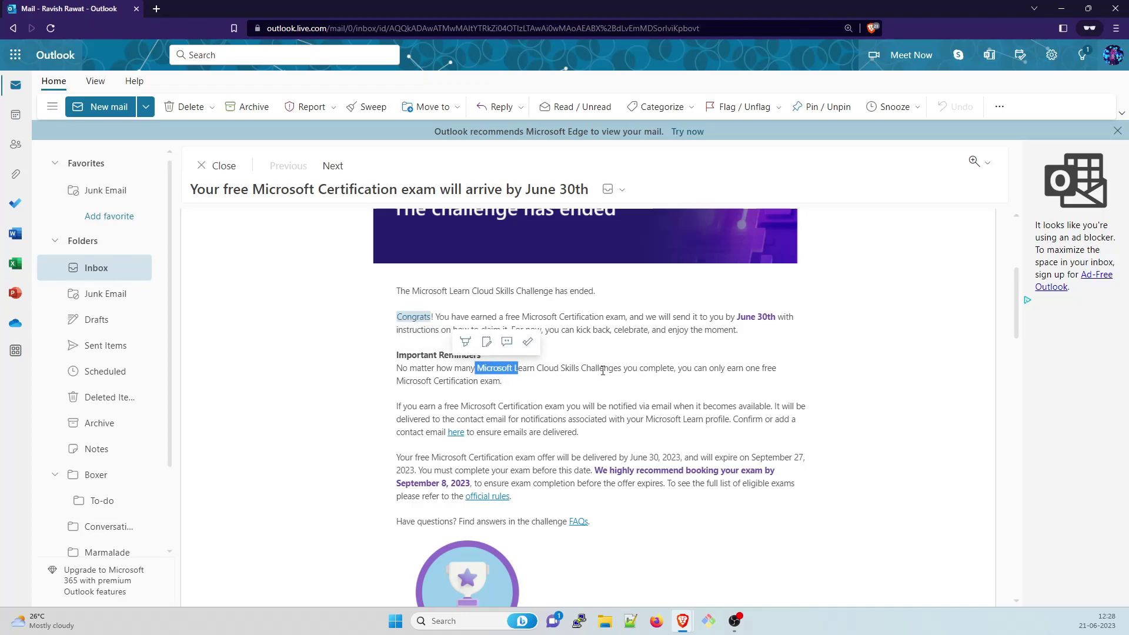
click(548, 397)
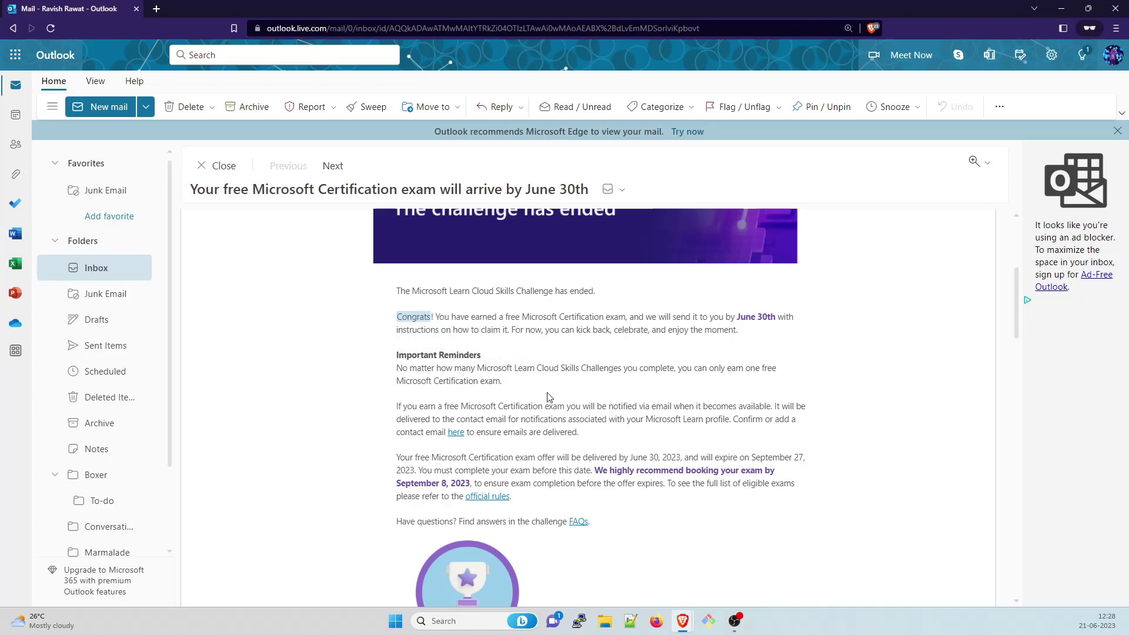
mouse_move(504, 380)
mouse_down()
mouse_move(404, 380)
mouse_move(396, 391)
mouse_up()
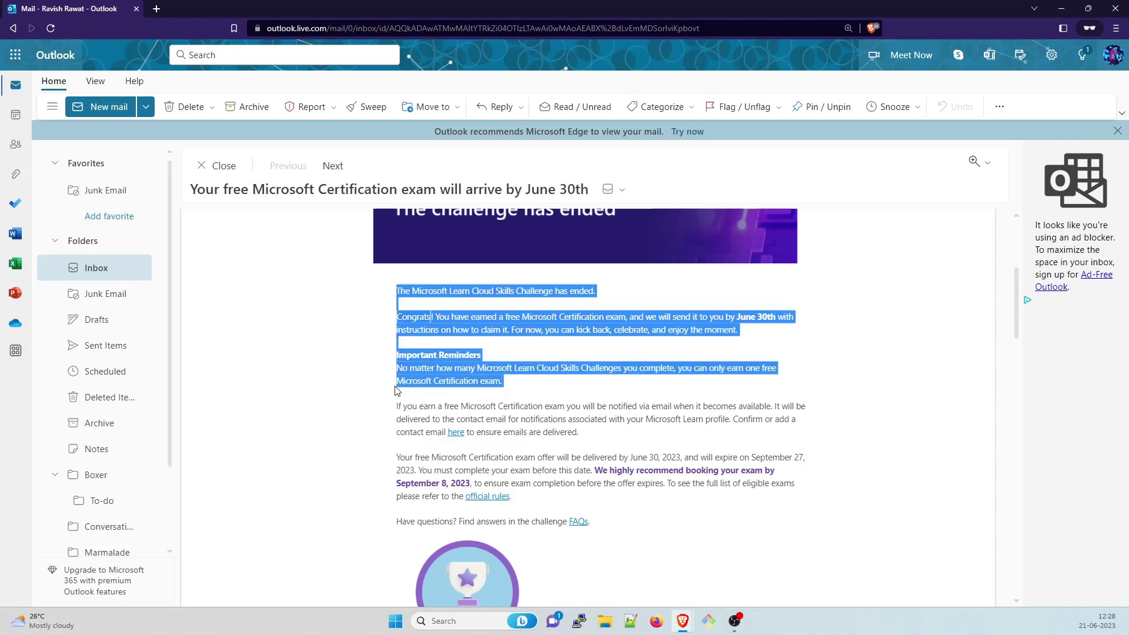
click(356, 418)
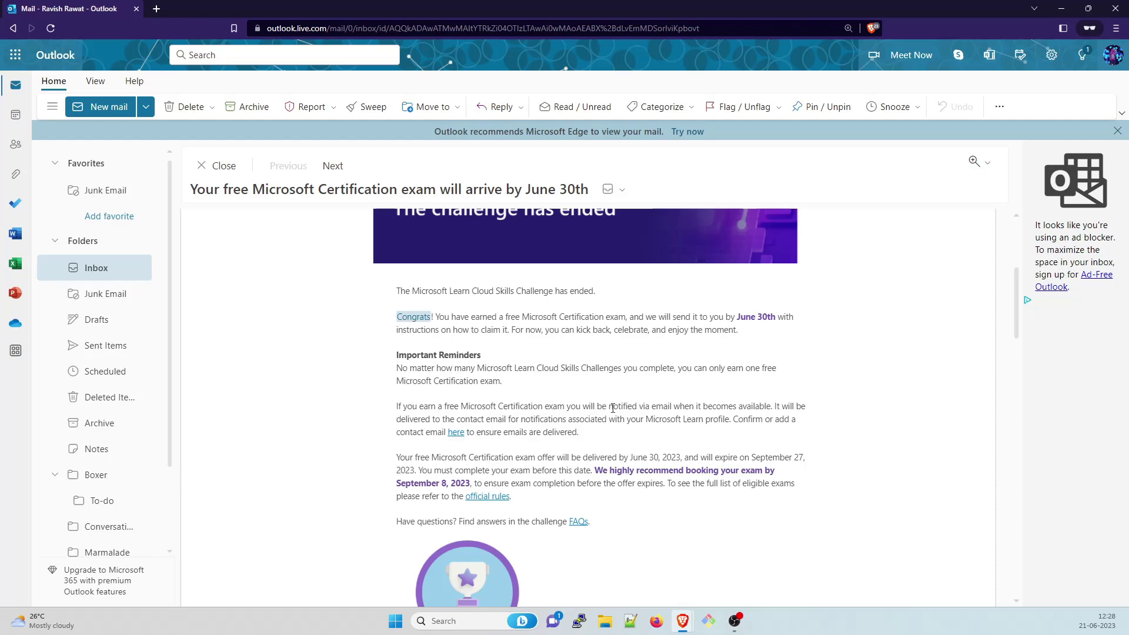
drag(633, 405, 680, 406)
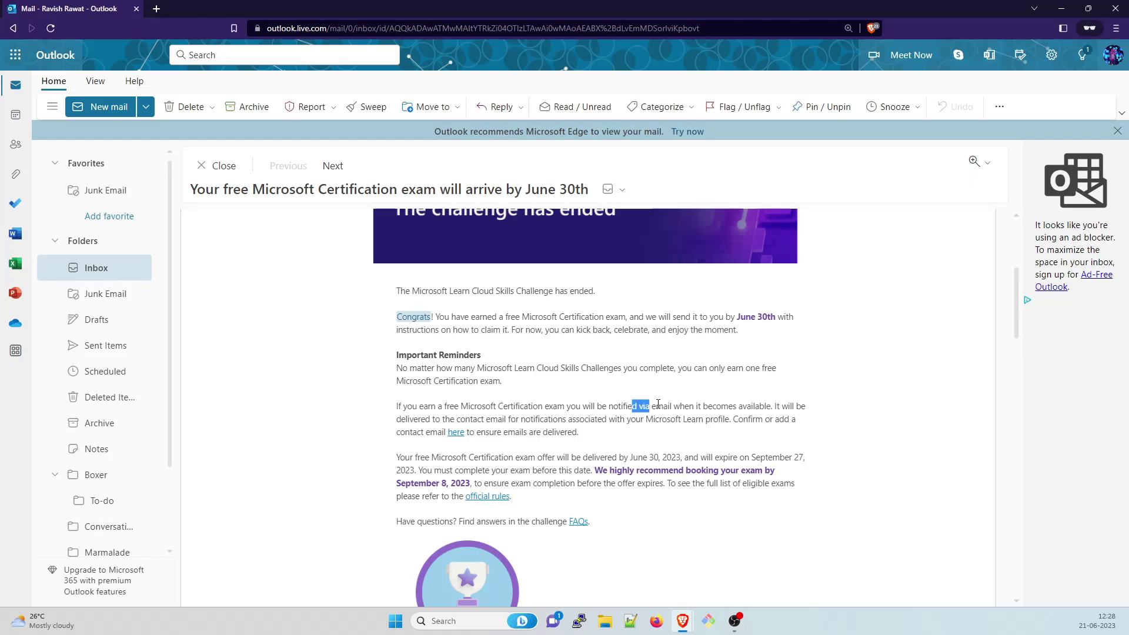
click(727, 417)
Open the free-exam email's contact email link in a new tab and clear the paragraph highlight.
right_click(457, 437)
click(494, 445)
scroll(320, 456, down, 3)
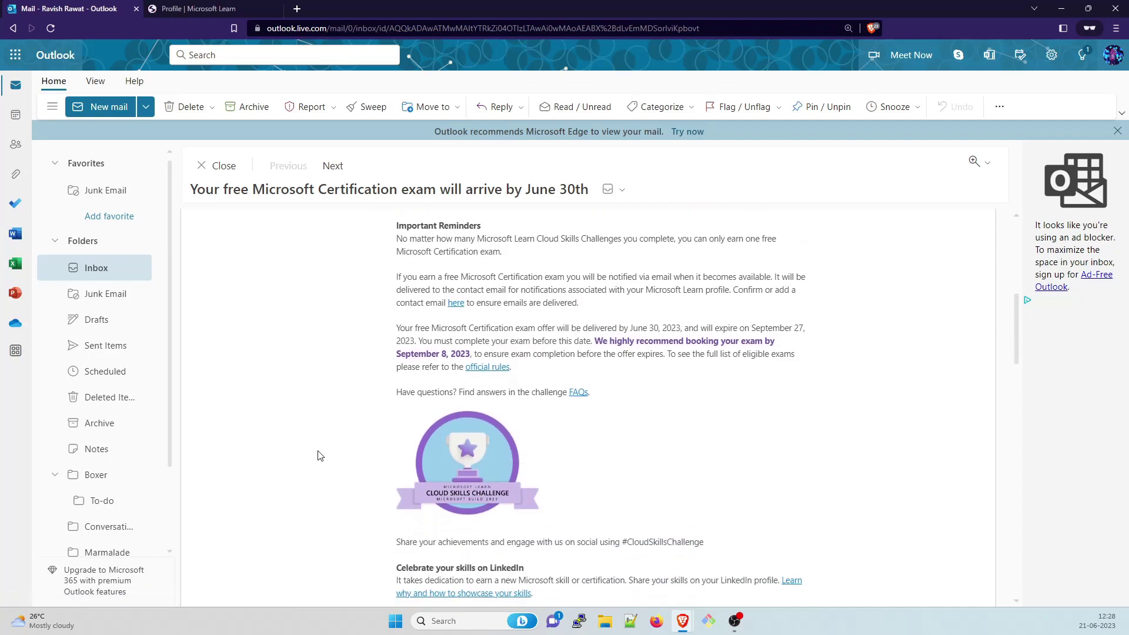
drag(401, 331, 563, 369)
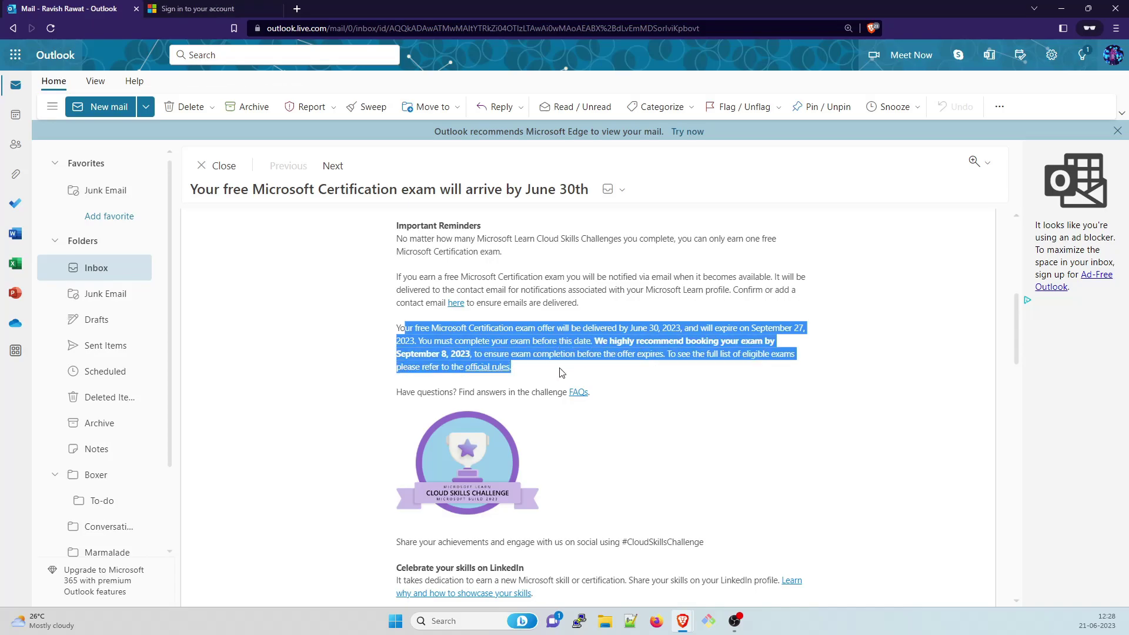
click(659, 411)
scroll(658, 412, down, 3)
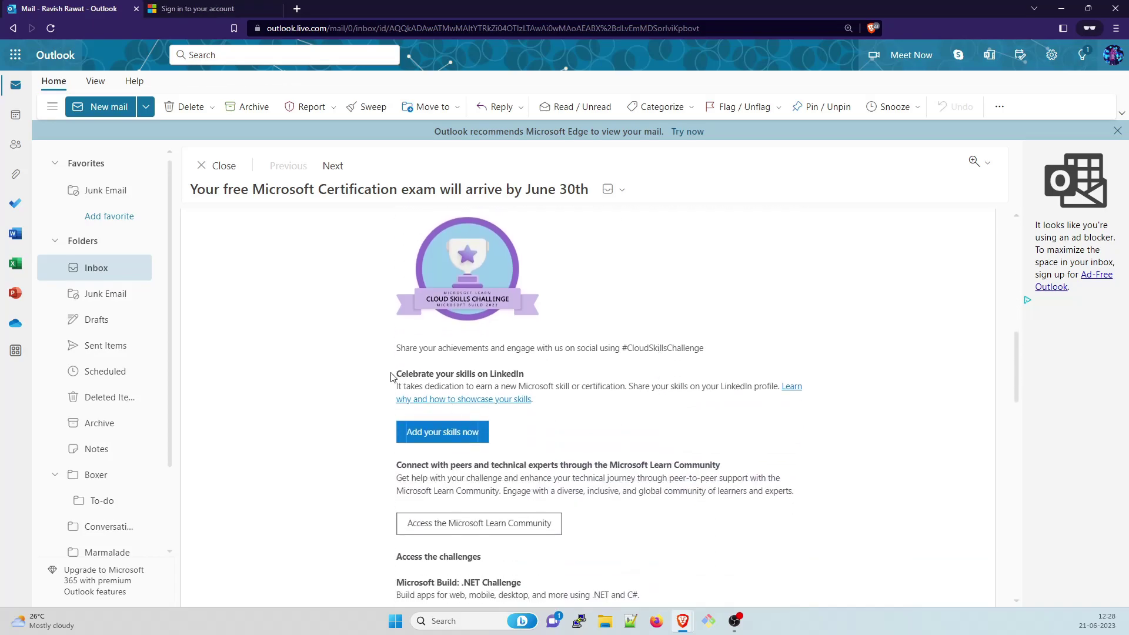
Highlight the sharing and LinkedIn section, then part of the free-exam email's subject.
drag(392, 378, 547, 379)
click(446, 403)
scroll(559, 431, down, 3)
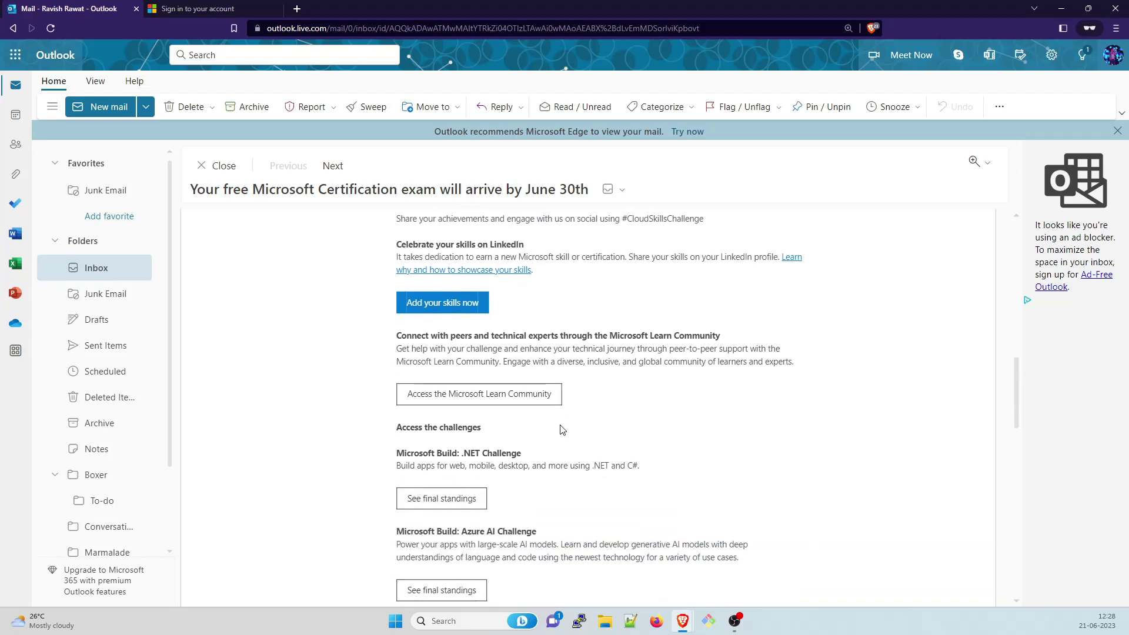
scroll(559, 431, up, 5)
scroll(559, 431, up, 5)
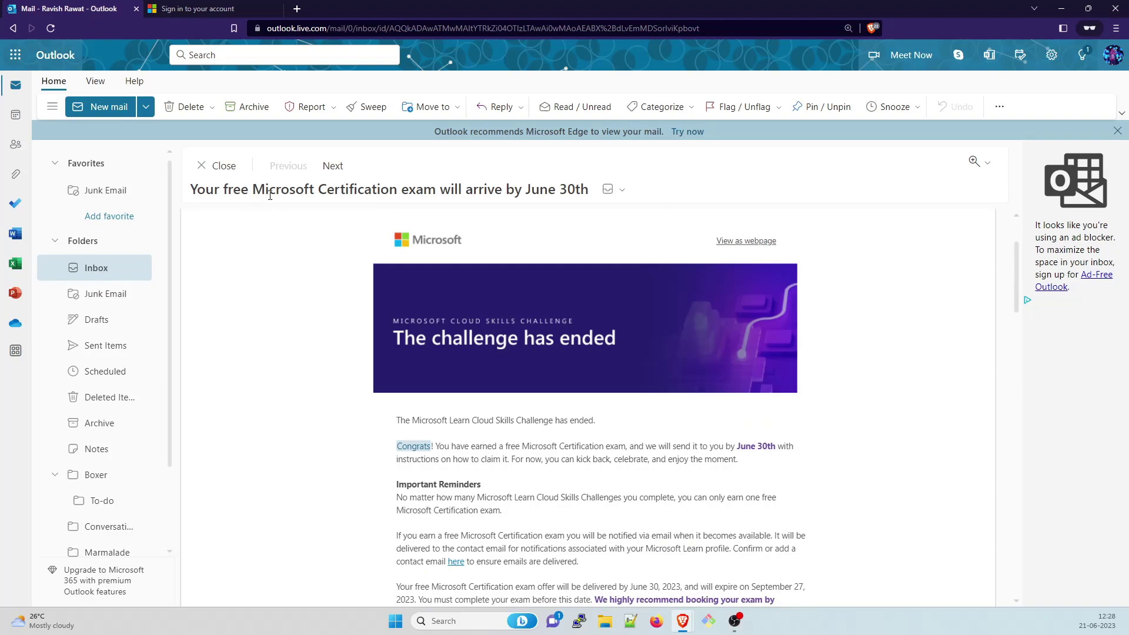
drag(280, 189, 471, 189)
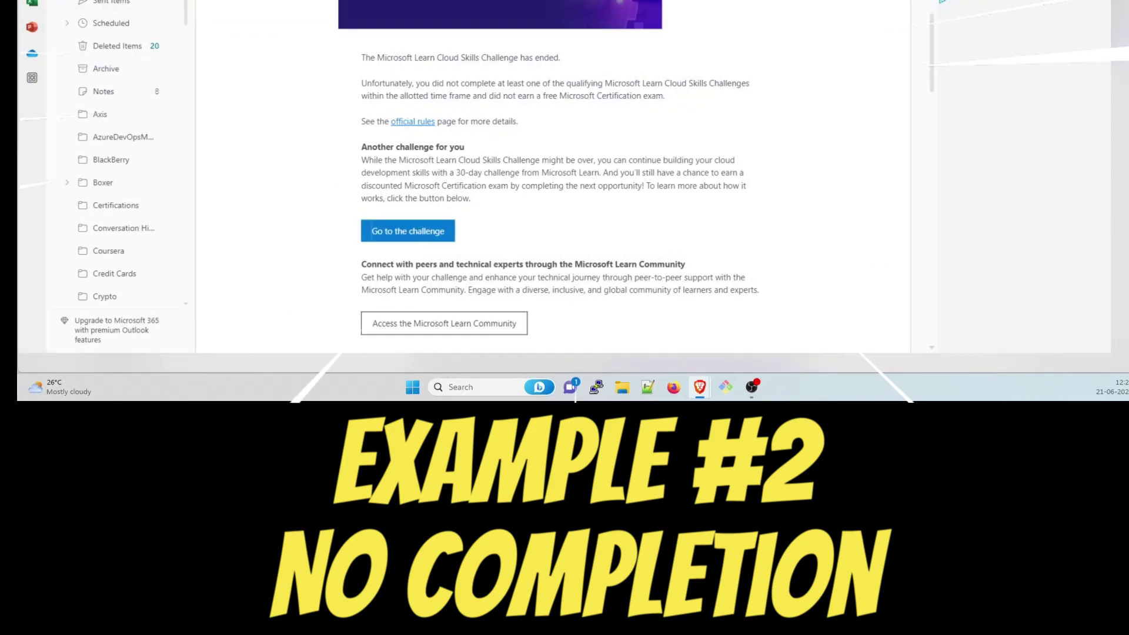
scroll(529, 177, up, 5)
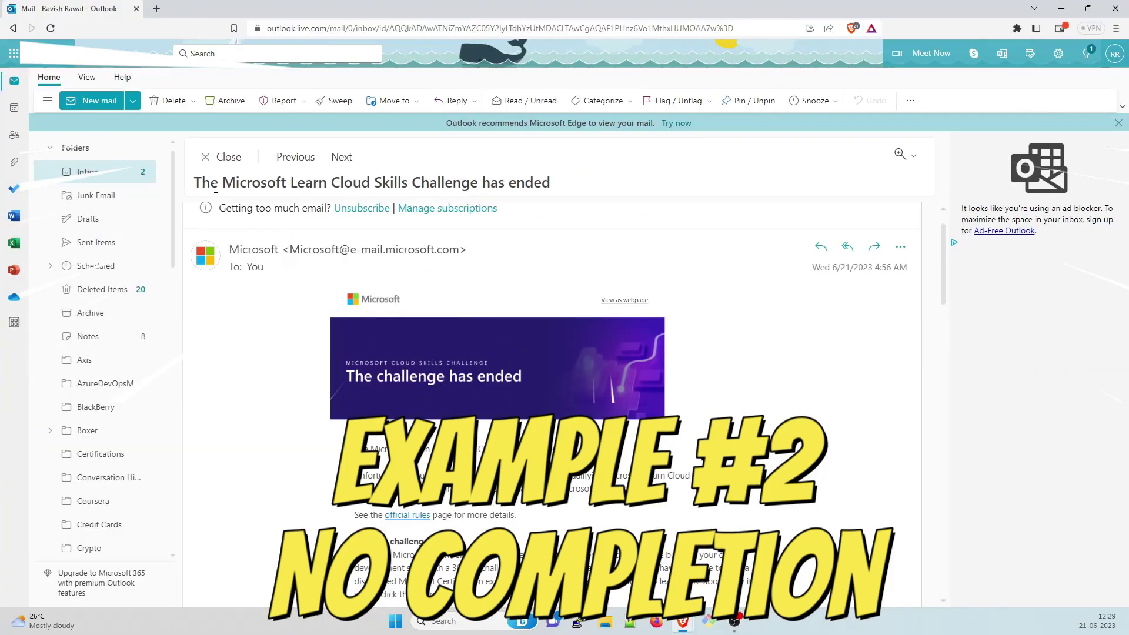
Zoom the not-awarded email and highlight its subject, 'Unfortunately', and the no-free-exam line.
drag(222, 182, 550, 183)
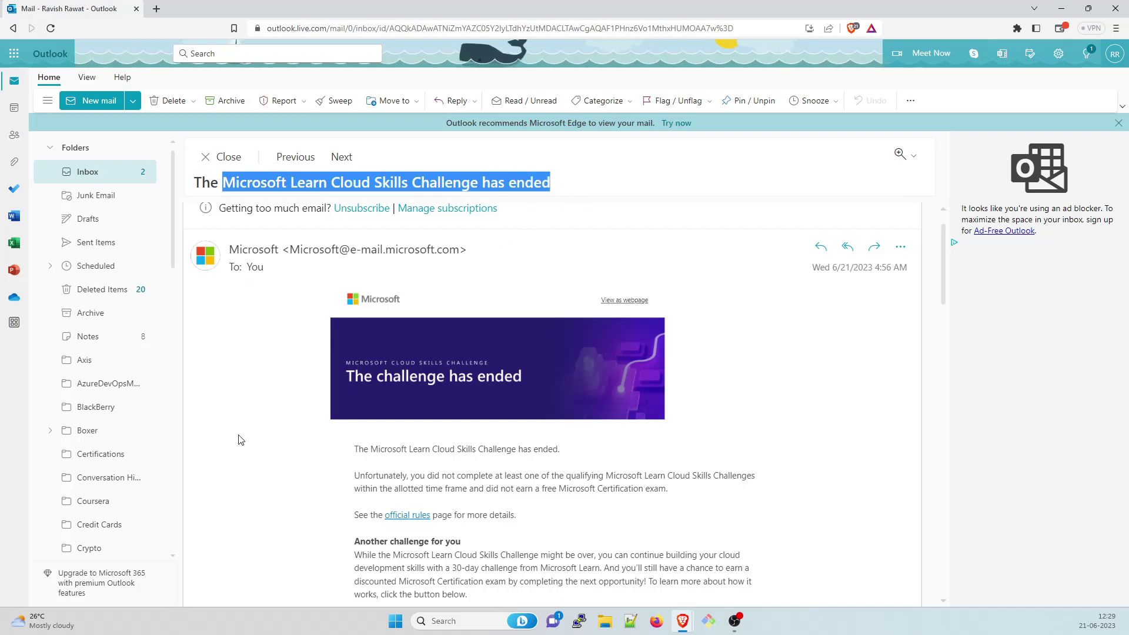
scroll(243, 453, down, 3)
drag(355, 328, 409, 328)
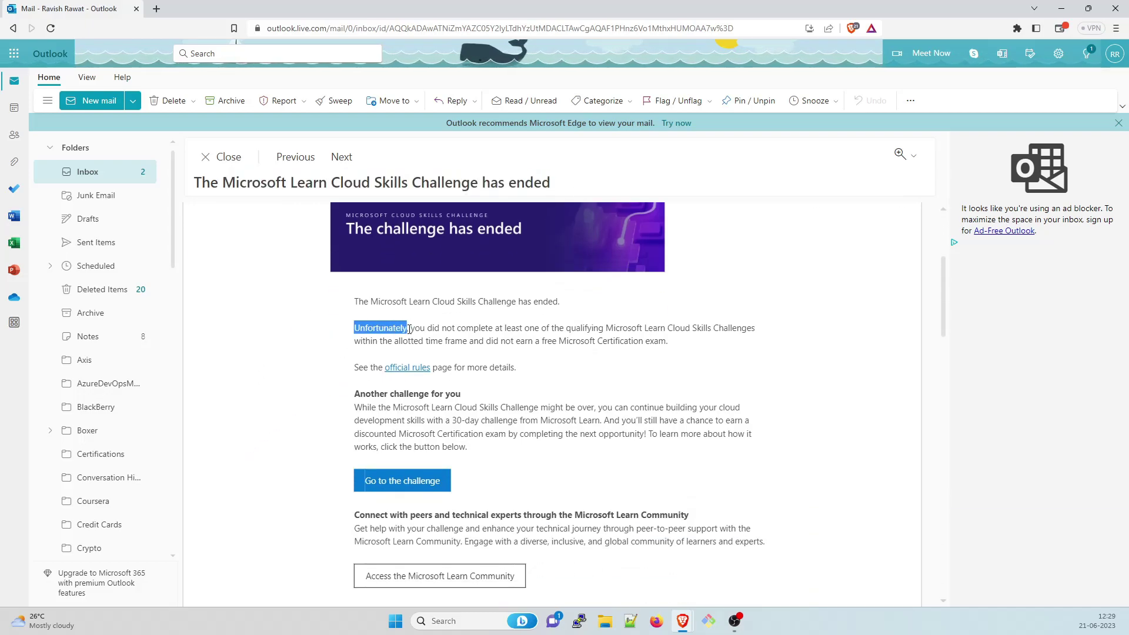
key(ctrl+plus)
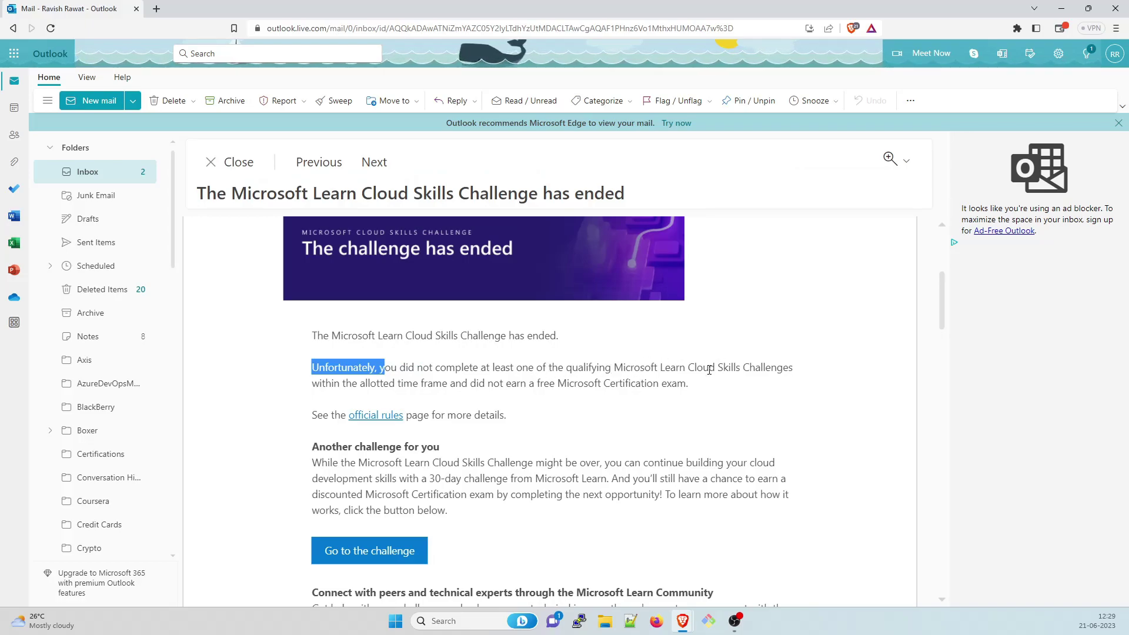
drag(372, 384, 682, 382)
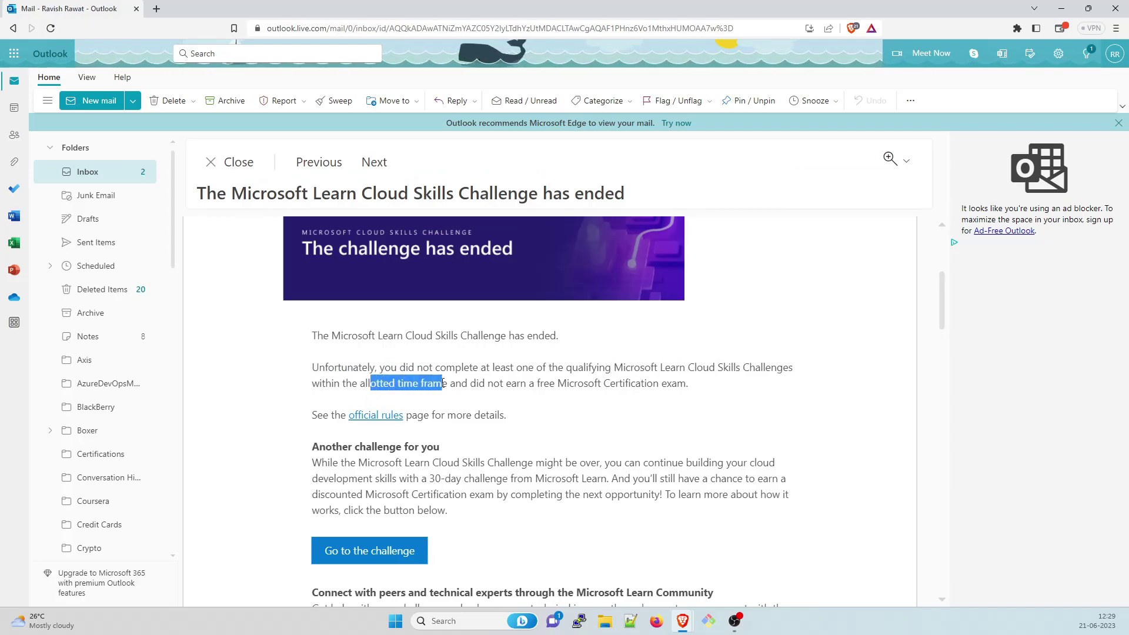
click(716, 392)
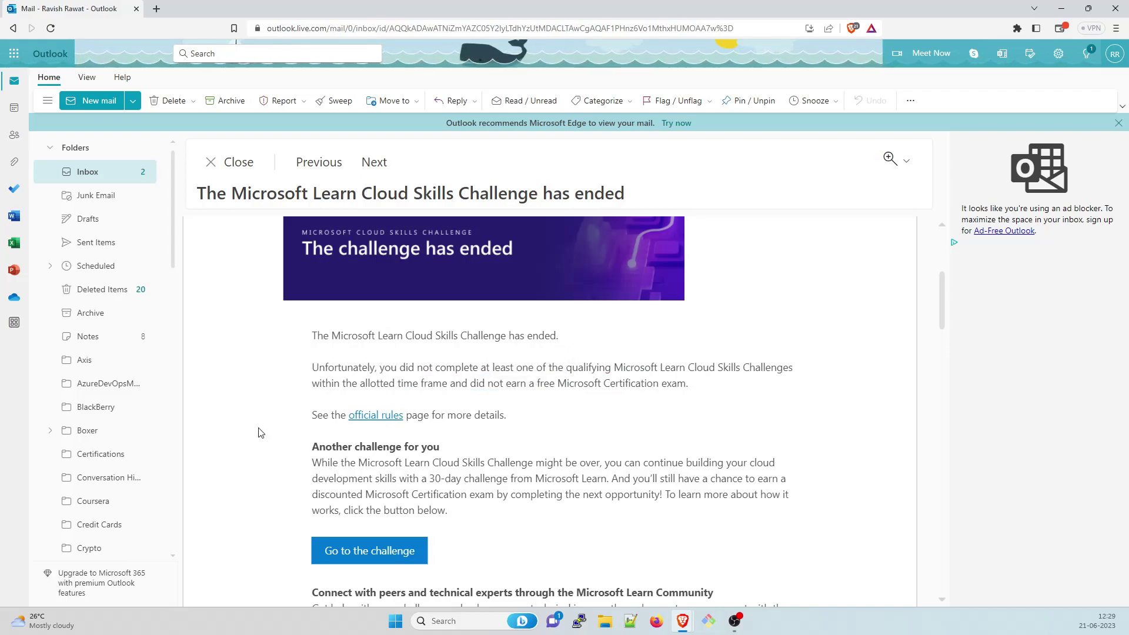
scroll(259, 432, down, 1)
Highlight the 'Another challenge for you' passages about the ended challenge and new 30-day challenge.
drag(369, 375, 643, 375)
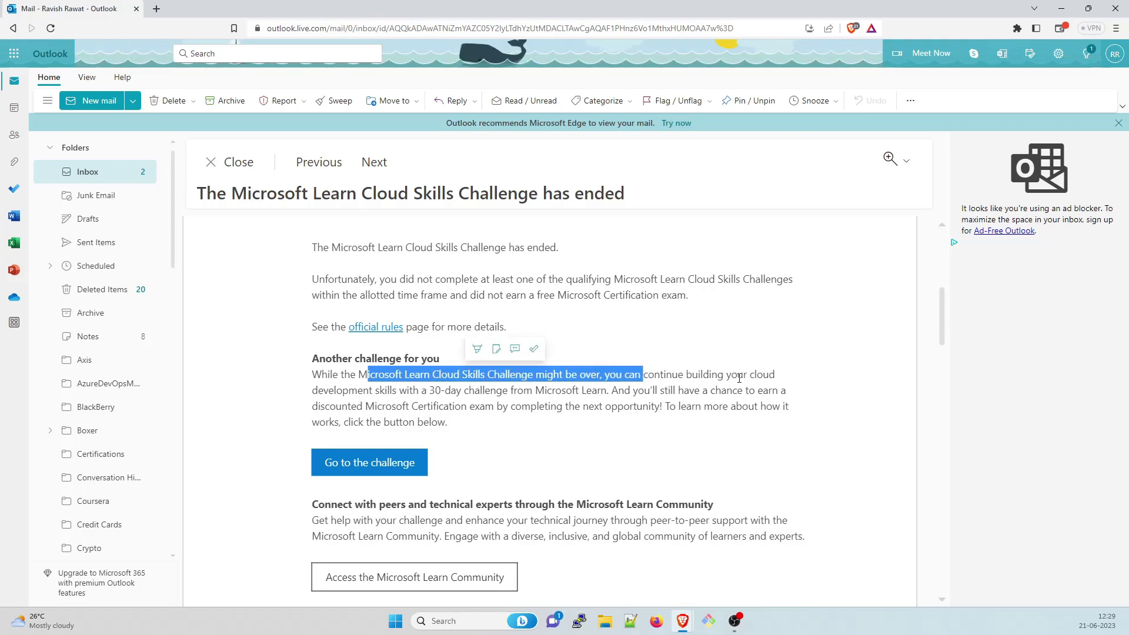
drag(420, 390, 606, 390)
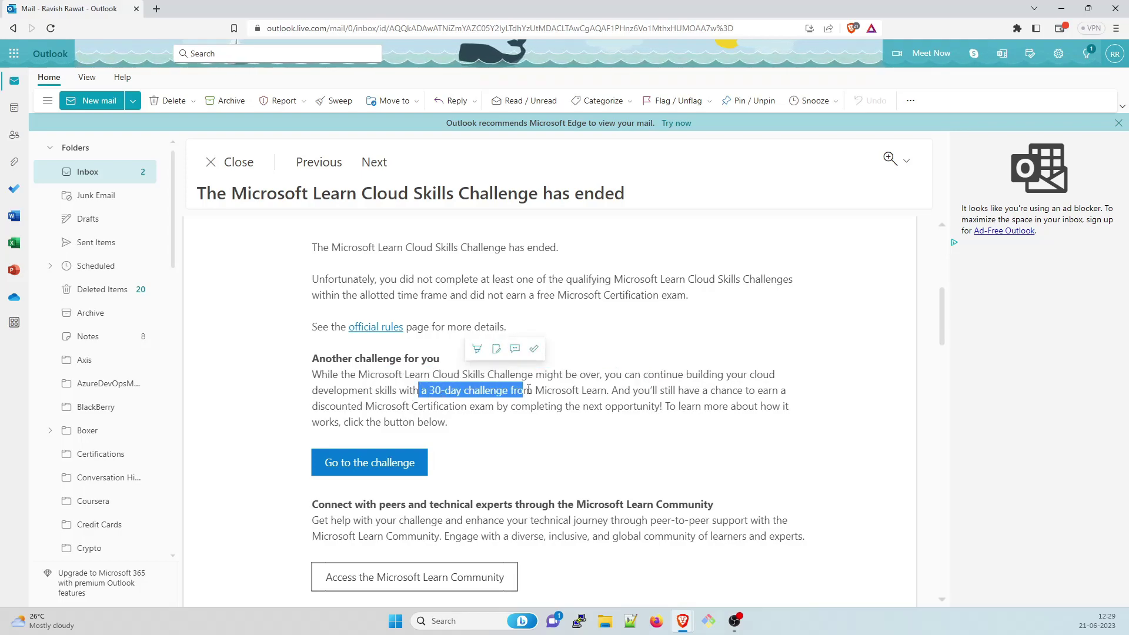
click(470, 429)
drag(308, 411, 504, 413)
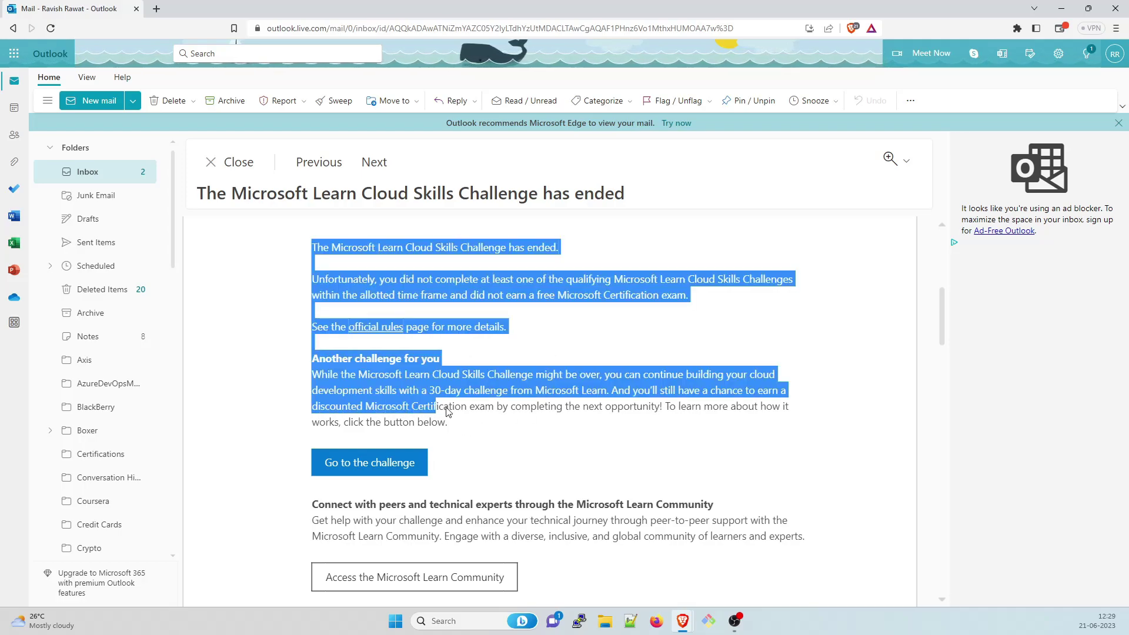
click(507, 416)
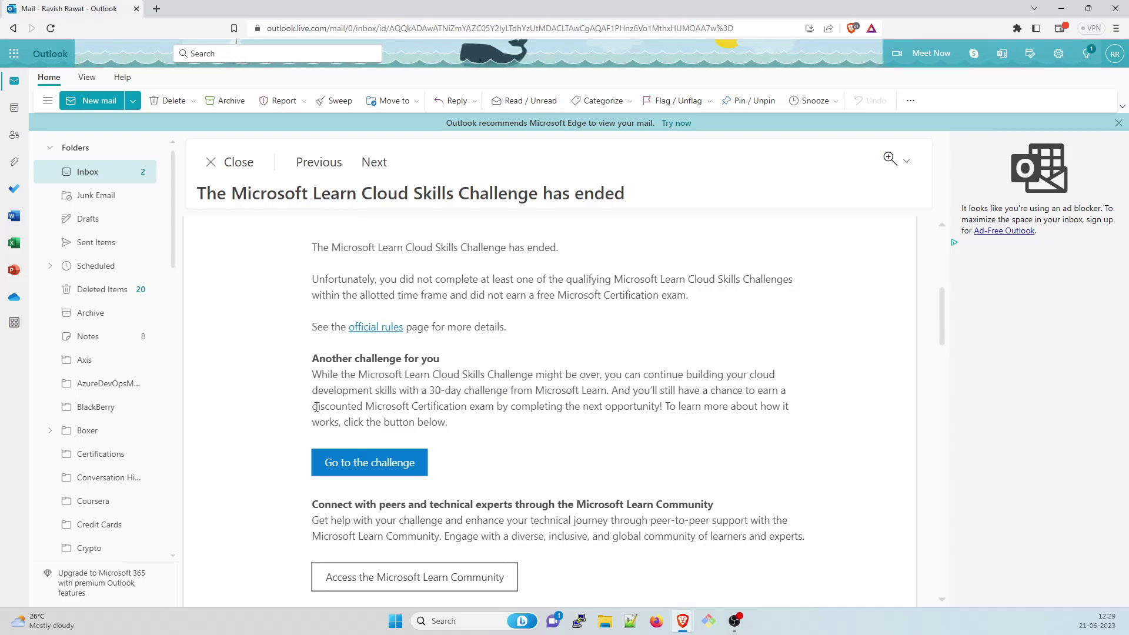
drag(313, 406, 470, 406)
click(276, 430)
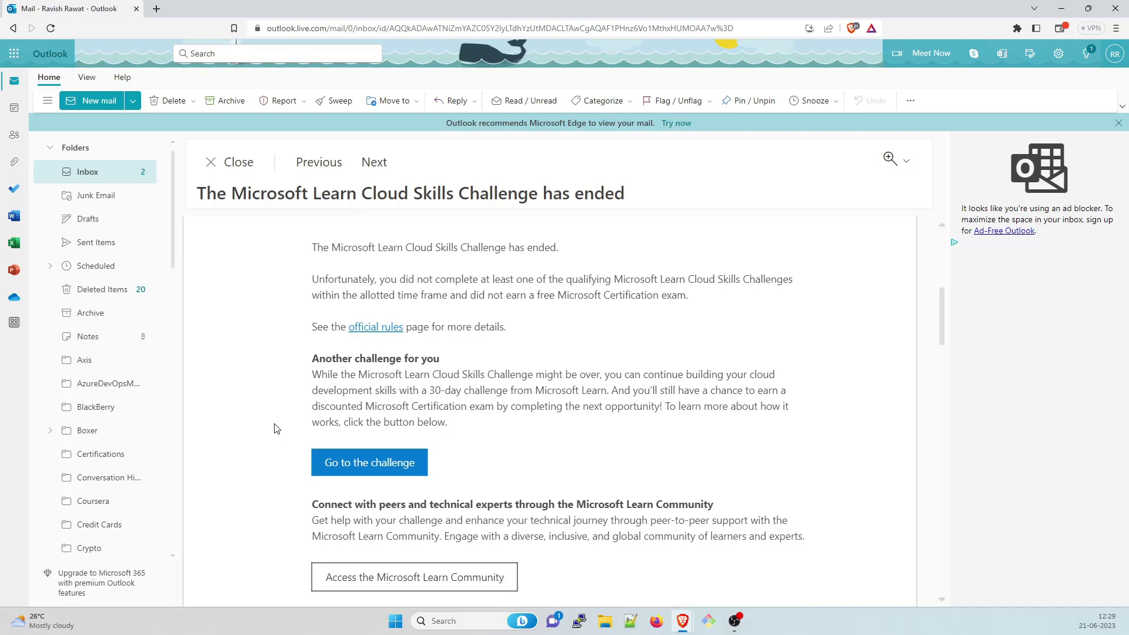
drag(291, 192, 613, 193)
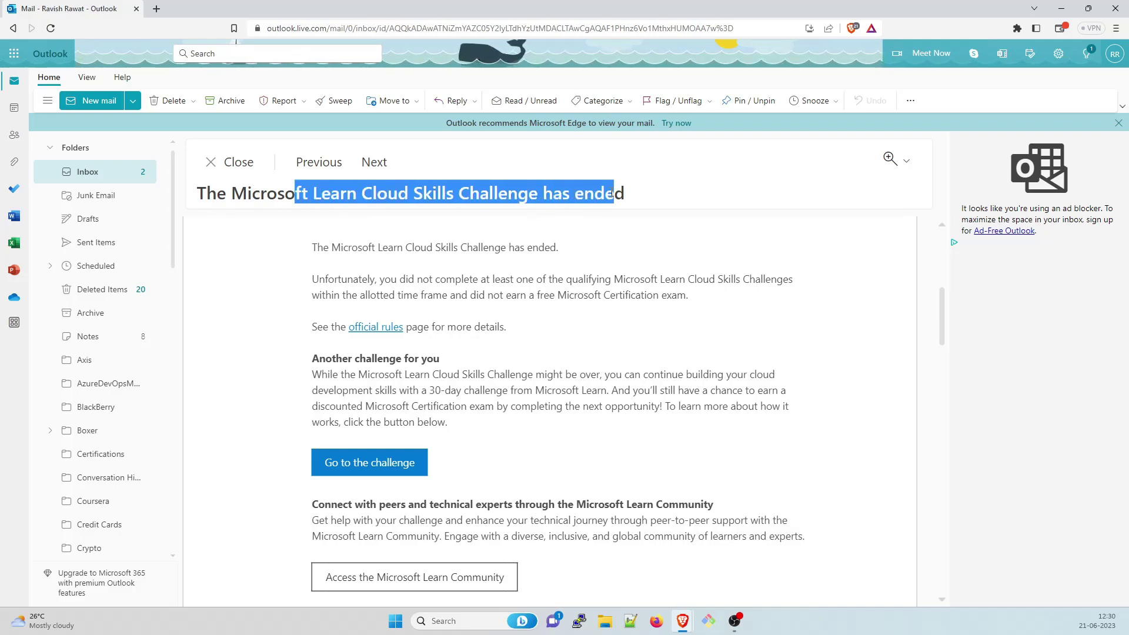
drag(312, 279, 373, 280)
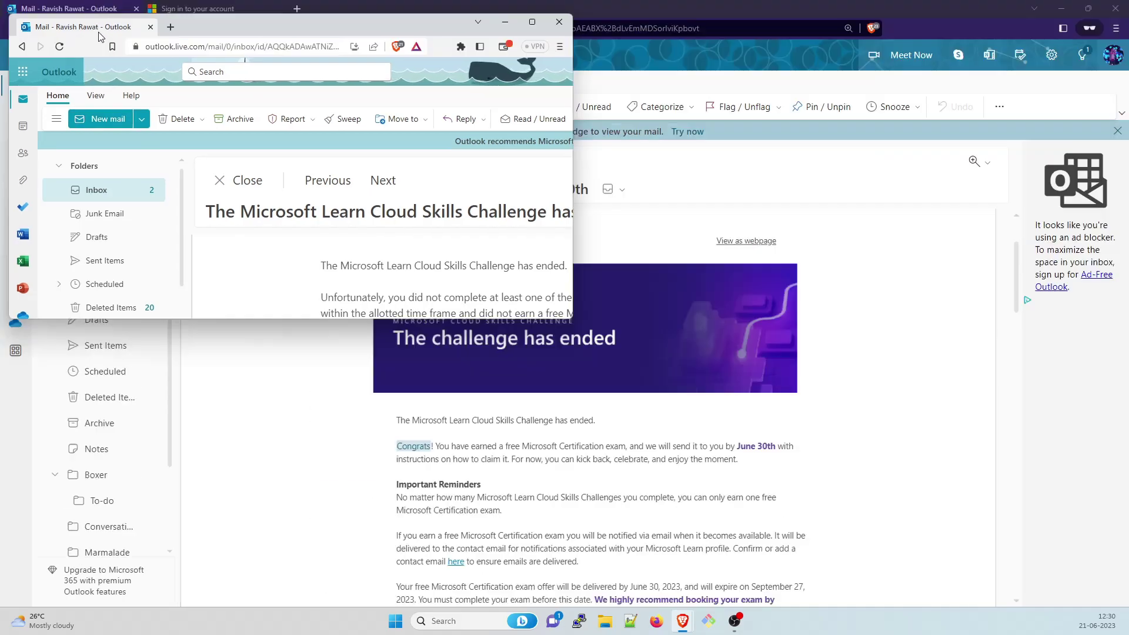
Un-maximize, move aside and minimize the second mail window, then Alt+Tab to another app.
drag(85, 8, 537, 124)
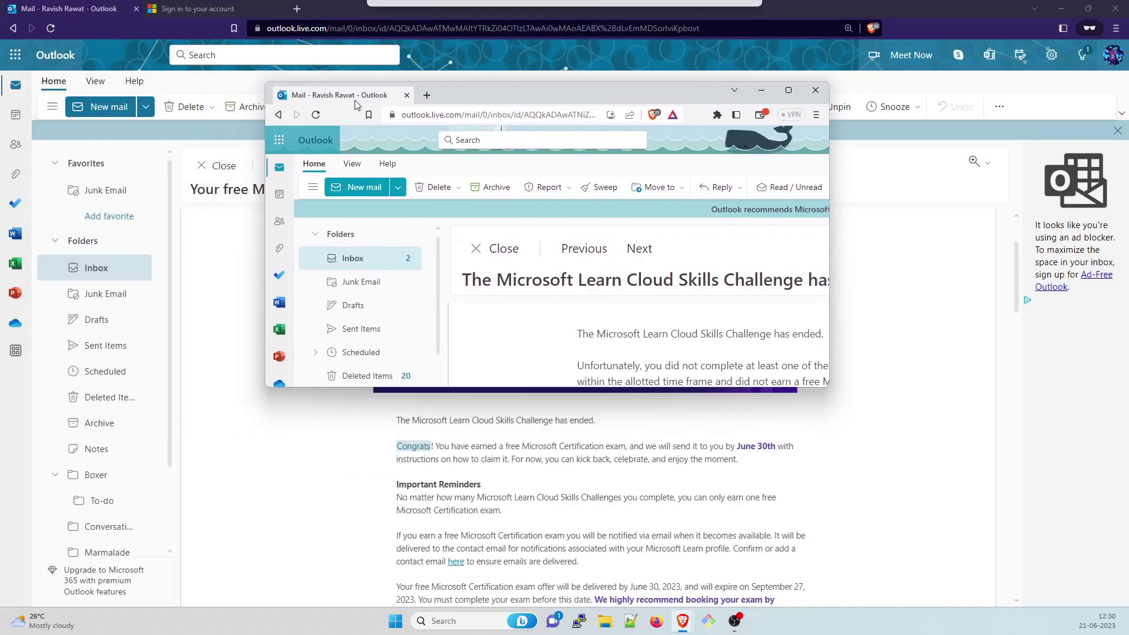
drag(314, 491, 222, 516)
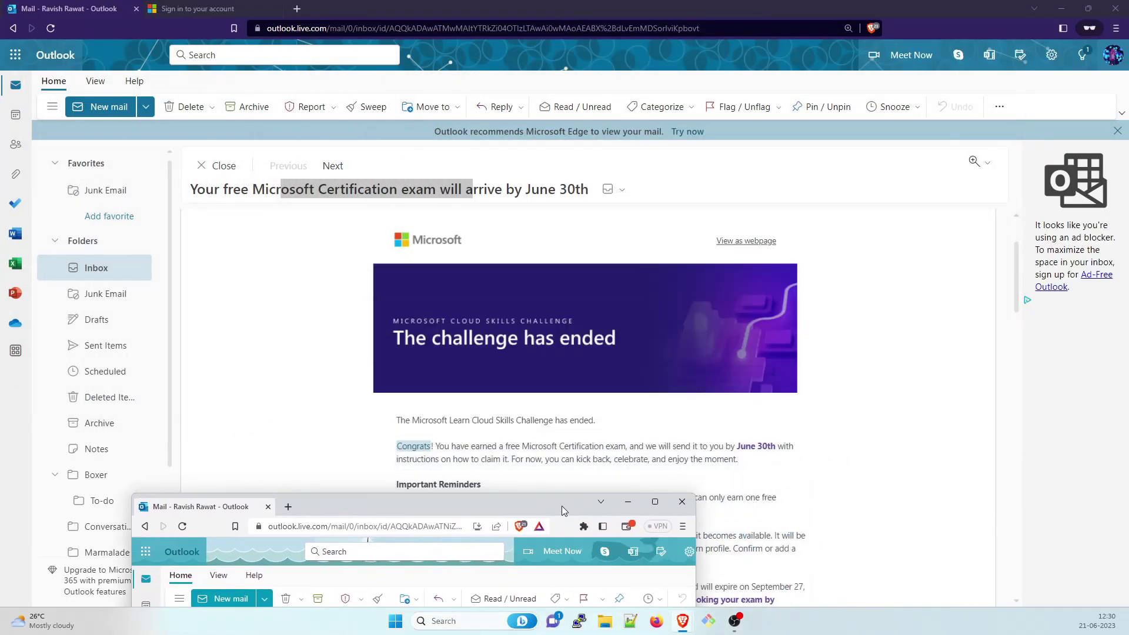
click(634, 504)
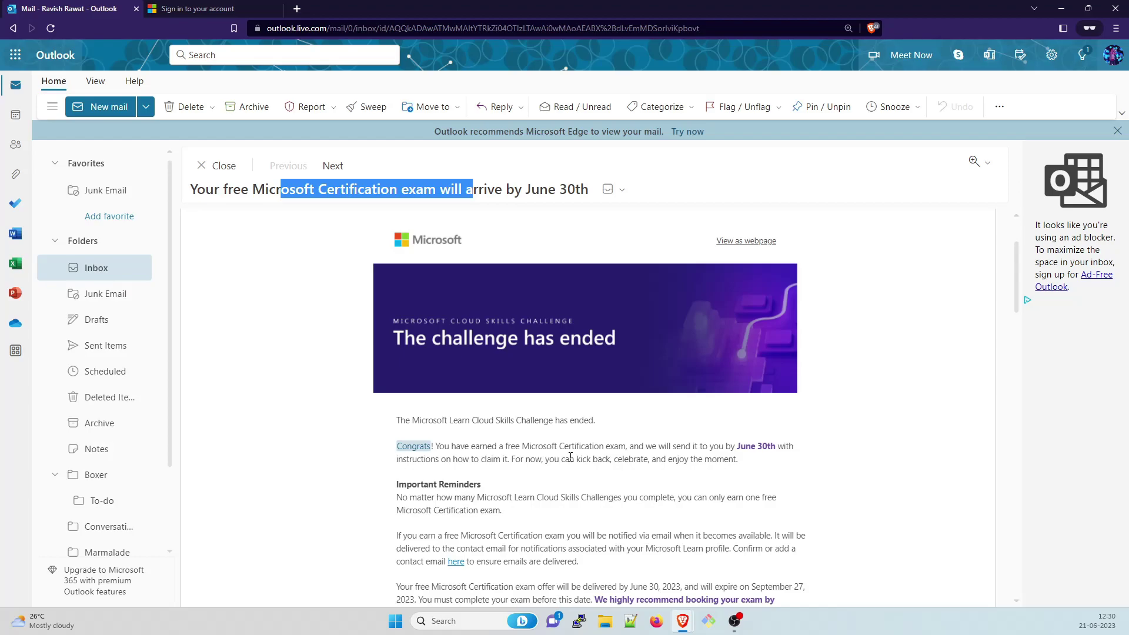
key(alt+Tab)
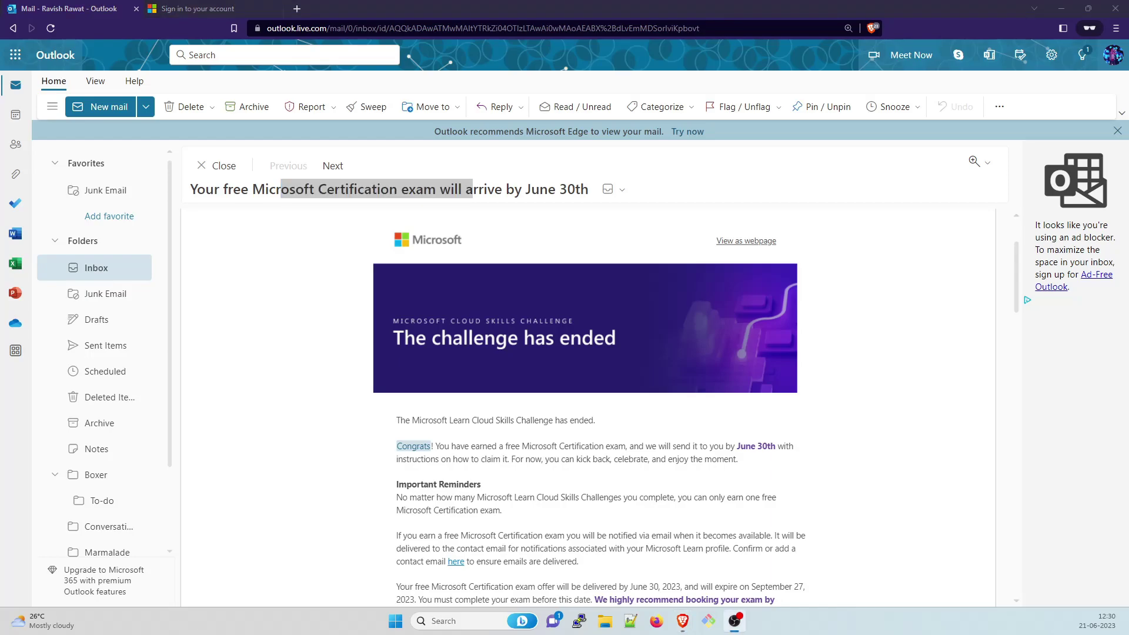